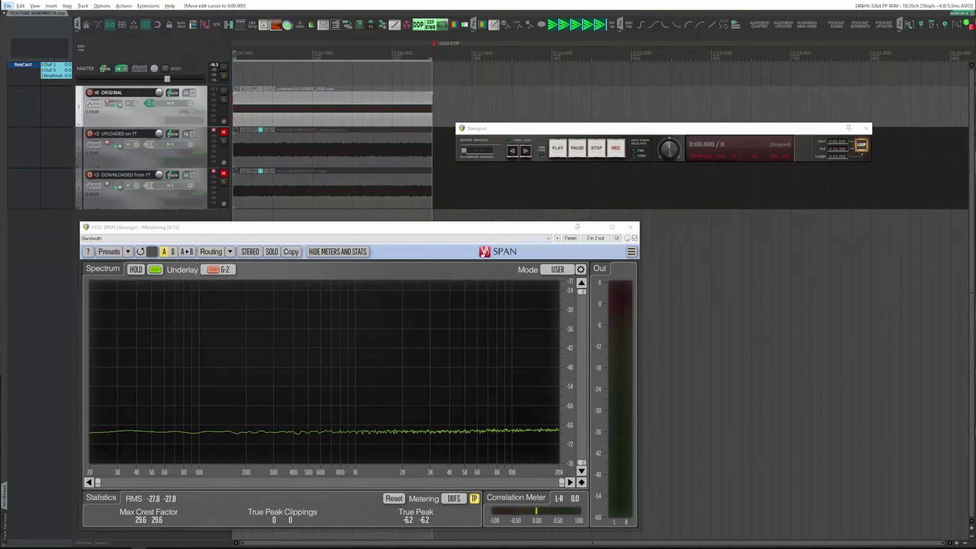
Mute the ORIGINAL track, unmute UPLOADED on YT, and play it through the SPAN spectrum analyzer
key("space")
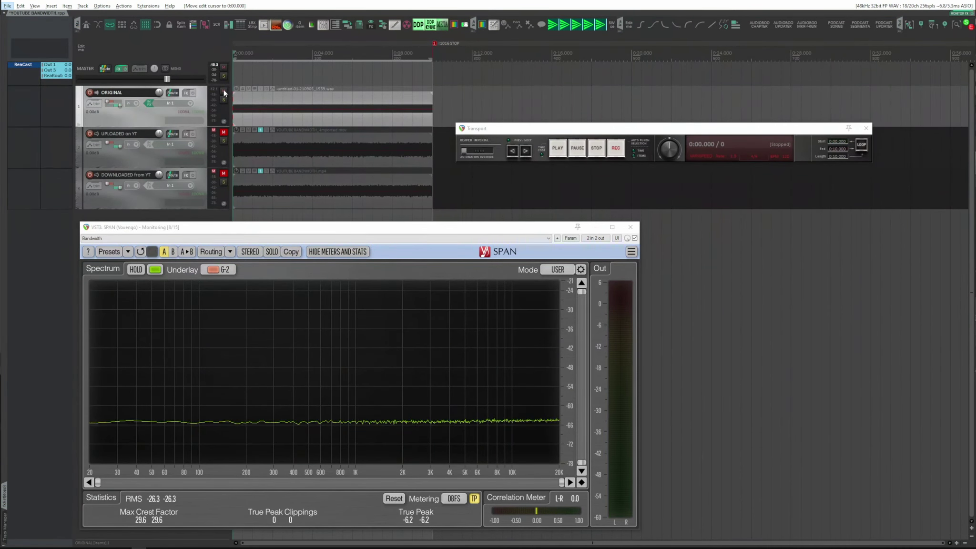
left_click(223, 91)
left_click(223, 132)
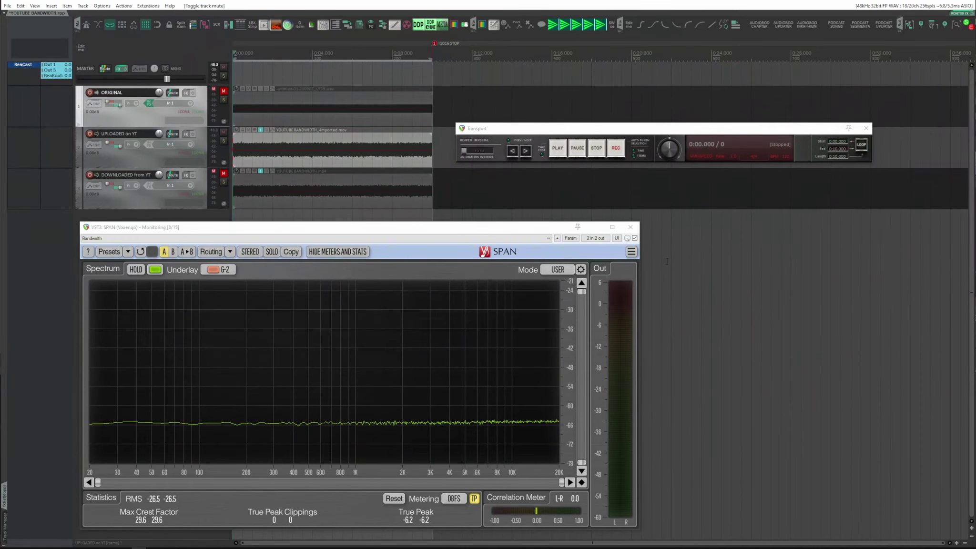
key("space")
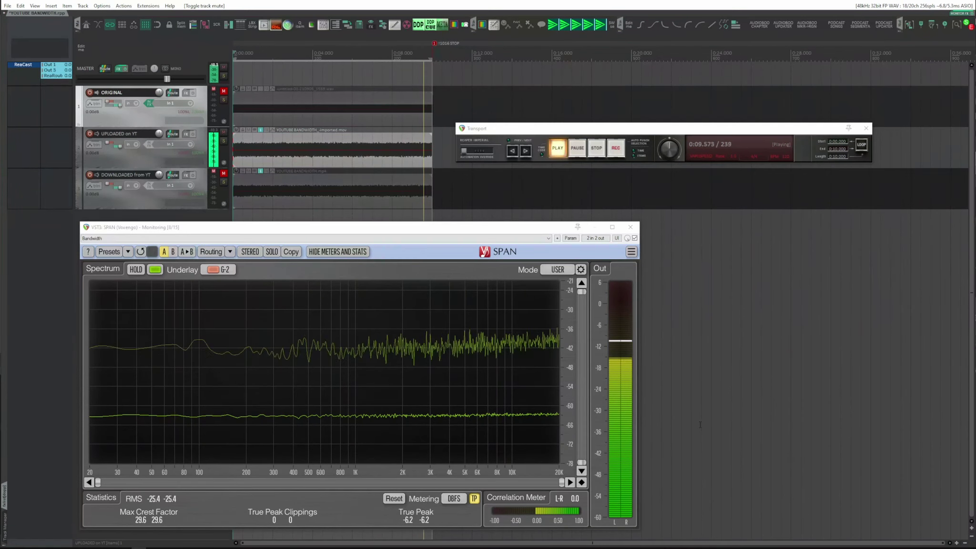
key("space")
Switch playback from UPLOADED on YT to DOWNLOADED from YT, play it through SPAN, and clear the video window away from the analyzer
left_click(226, 134)
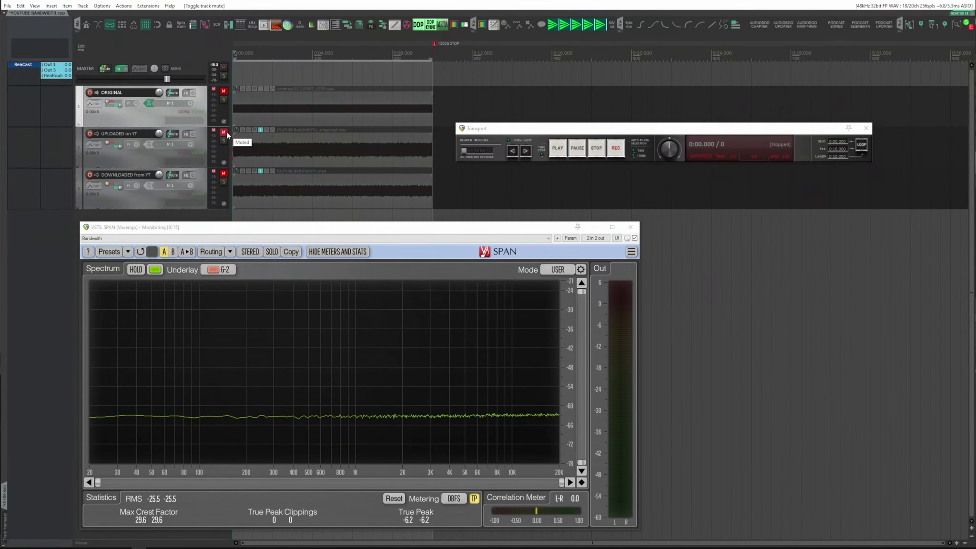
left_click(224, 174)
key("ctrl+F4")
key("Escape")
key("space")
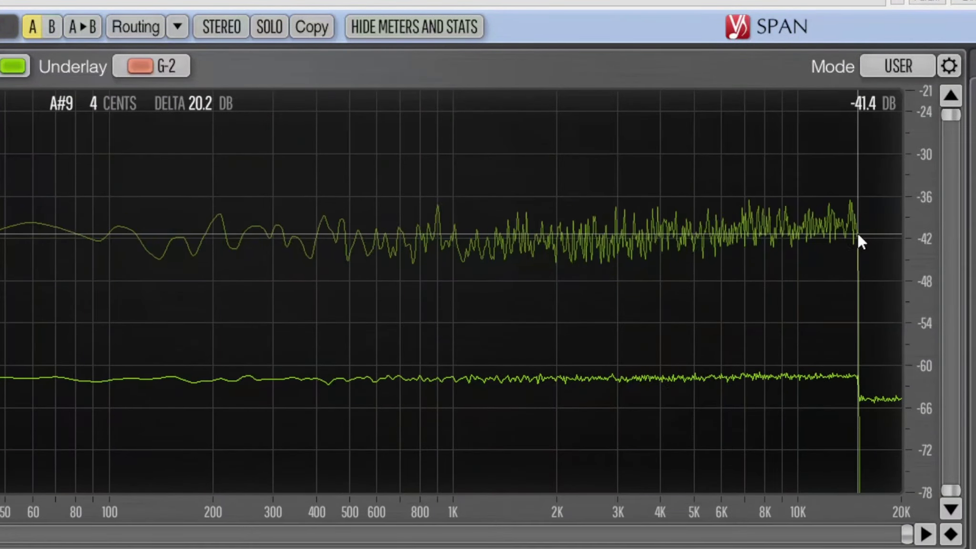
key("space")
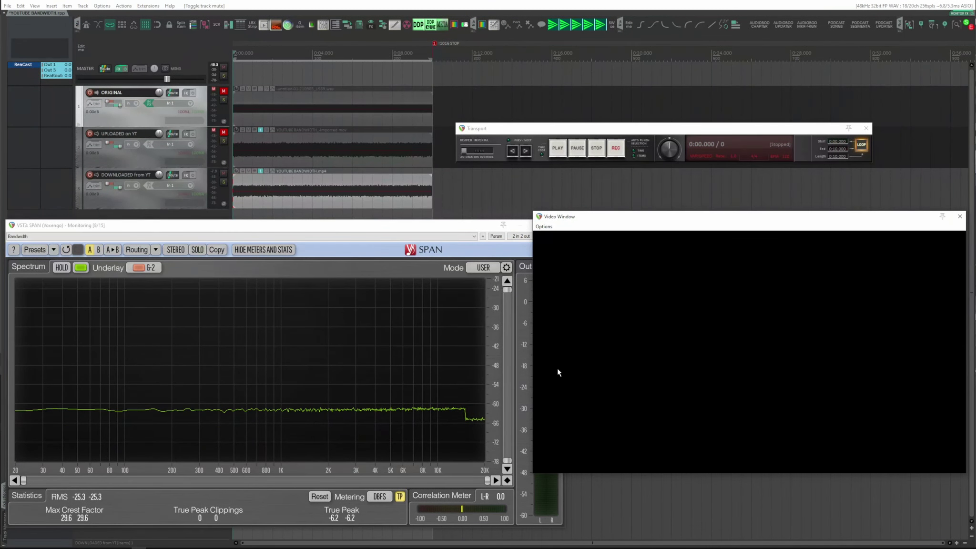
left_click(960, 216)
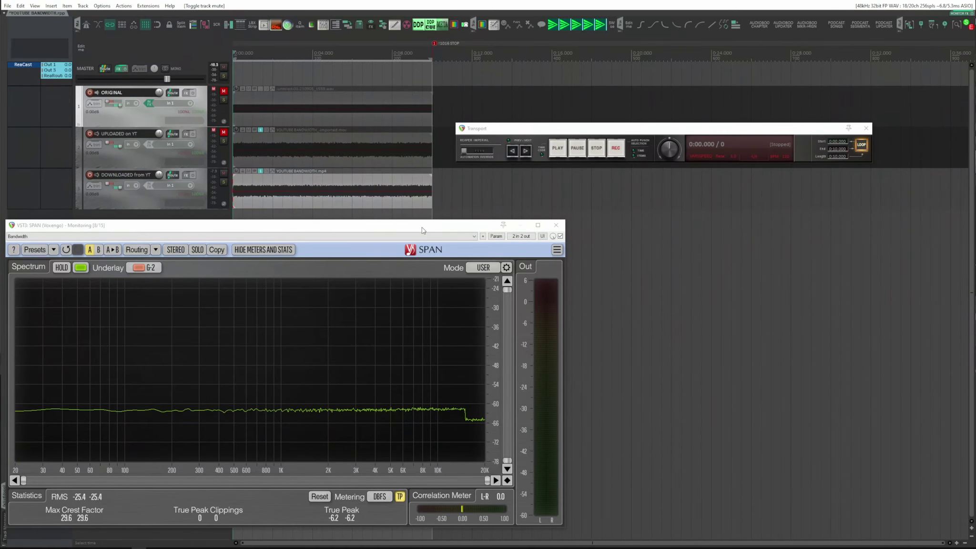
left_click_drag(424, 228, 508, 224)
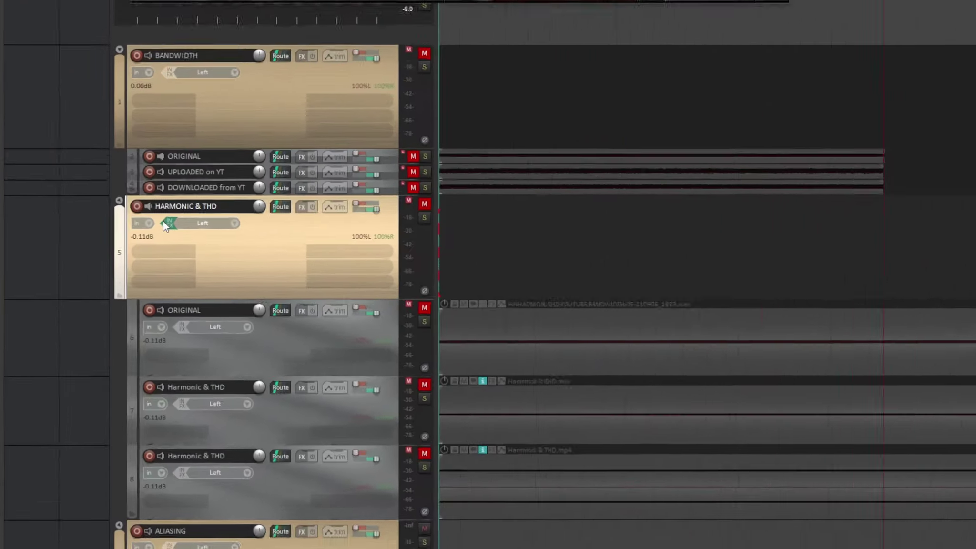
Examine the settings of both Tone Generators in the HARMONIC & THD folder track's input FX chain, and close the chain
mouse_move(108, 240)
left_click(188, 217)
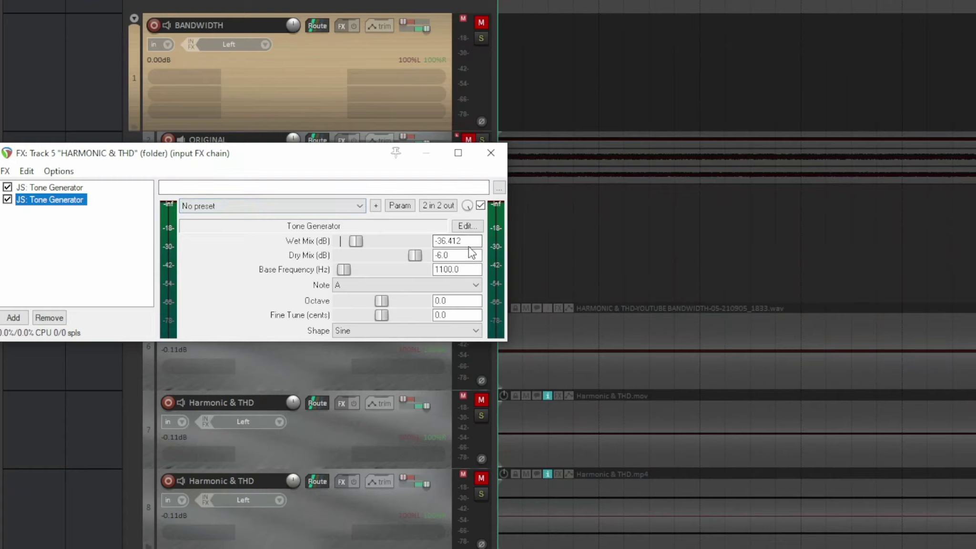
left_click(54, 187)
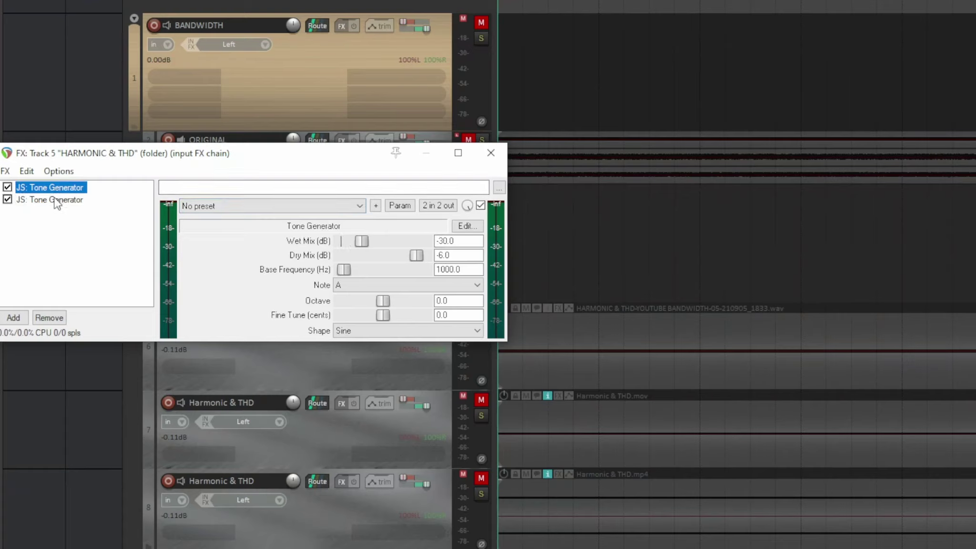
left_click(60, 201)
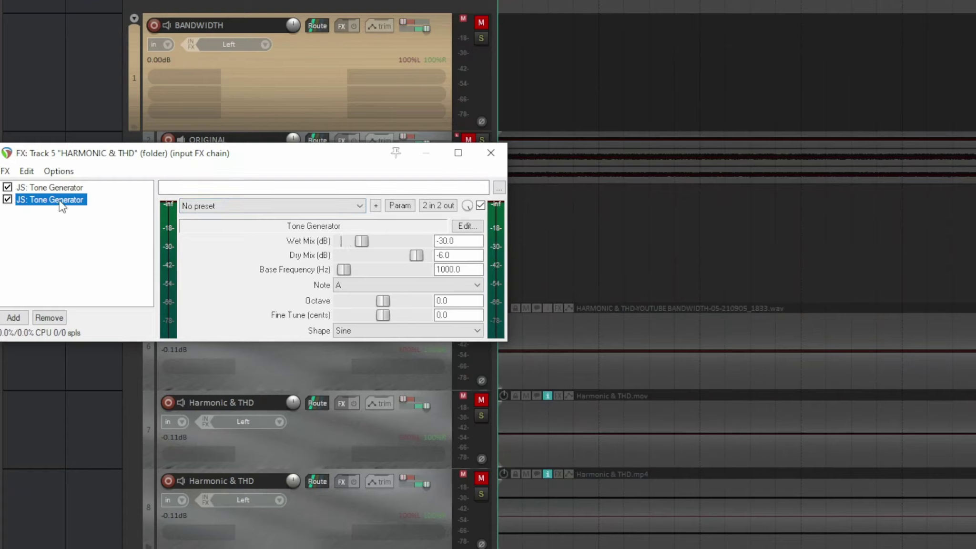
left_click(491, 153)
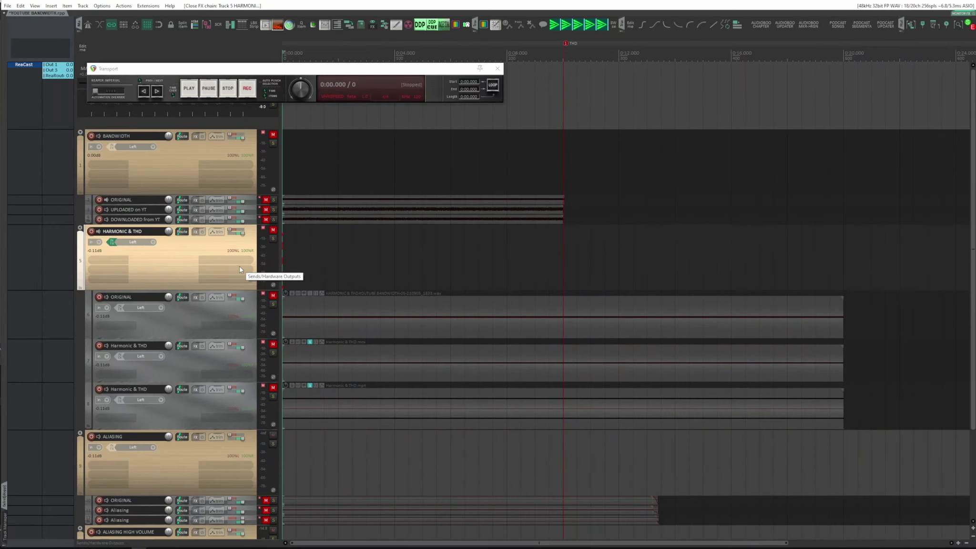
Unmute the HARMONIC & THD folder and its ORIGINAL track, and start playback
left_click(273, 229)
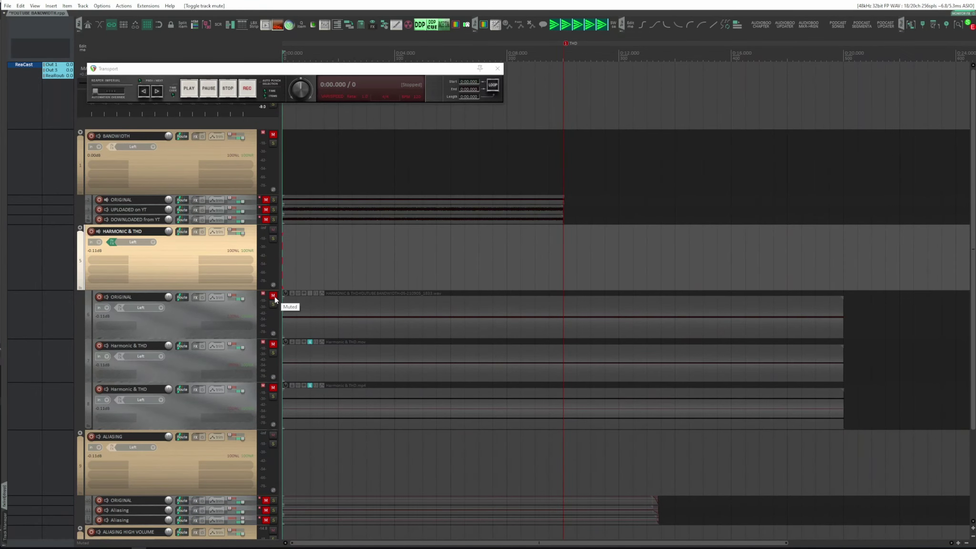
left_click(273, 296)
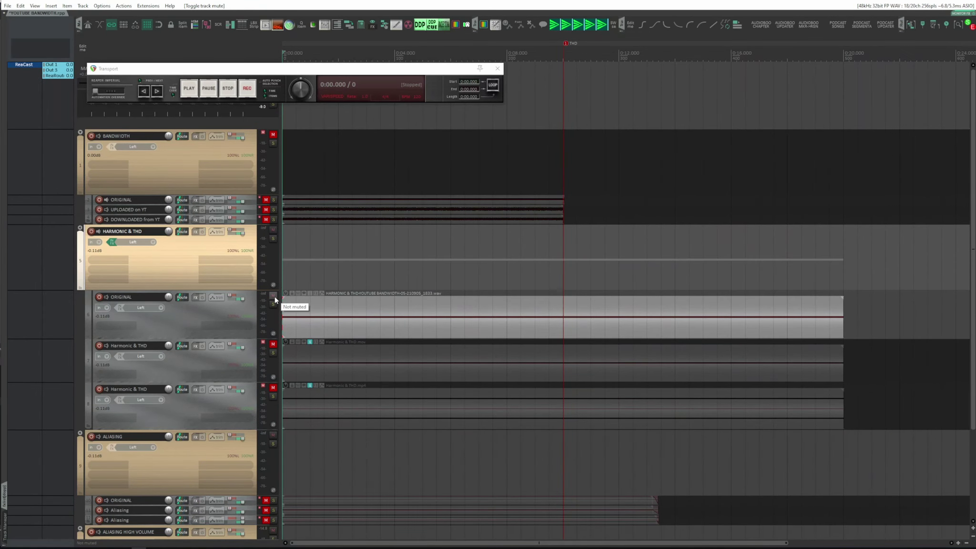
key("space")
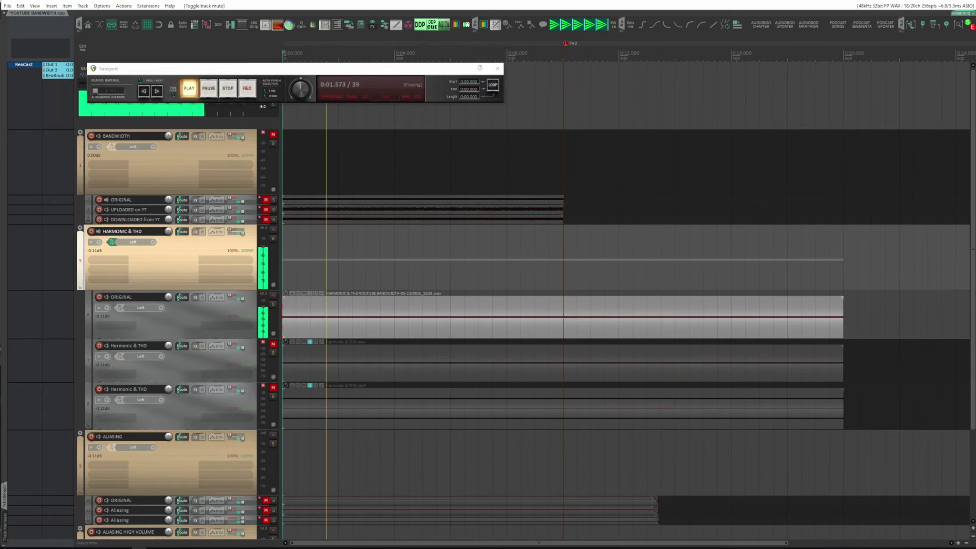
Show the Frequency Spectrum Analyzer in the monitoring FX chain, narrowing and moving its window above the HARMONIC & THD clips
left_click(967, 14)
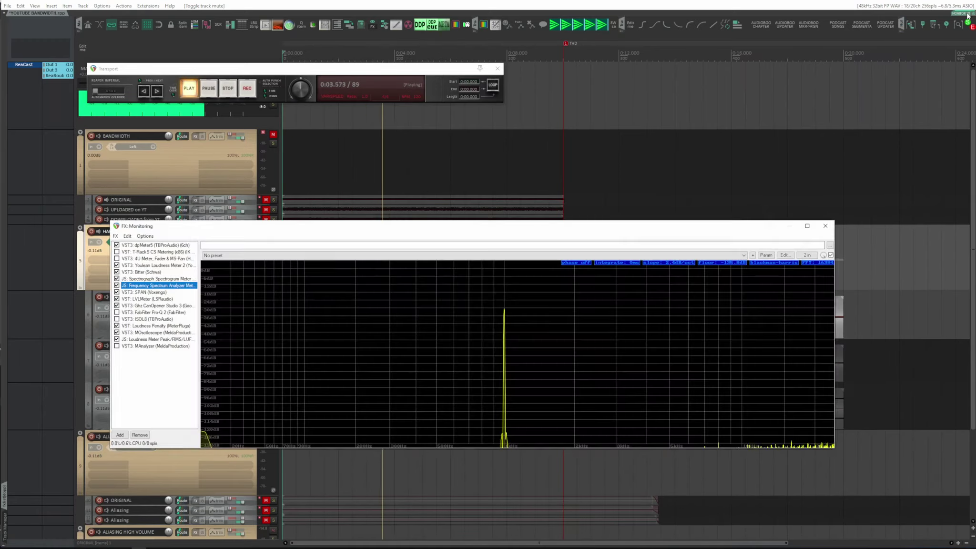
left_click_drag(593, 227, 639, 330)
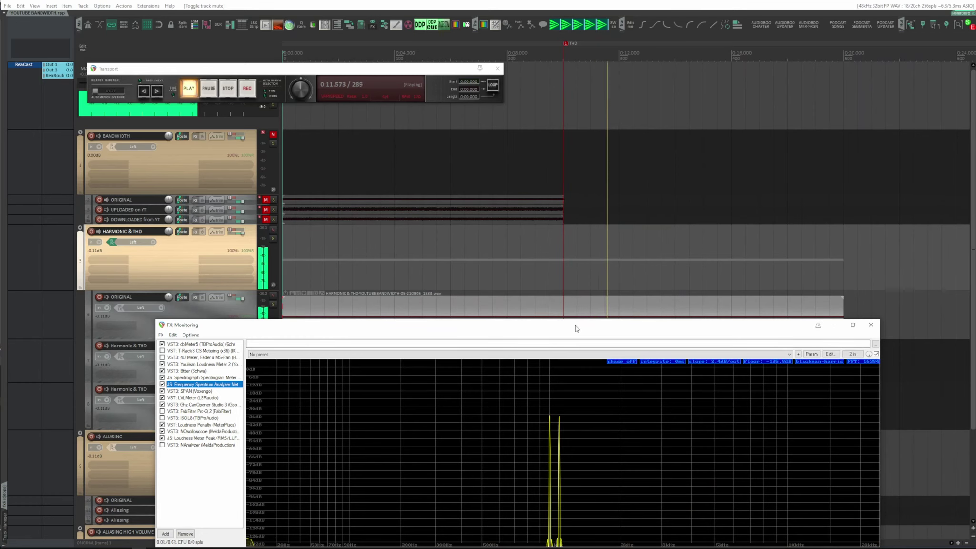
left_click_drag(577, 328, 568, 285)
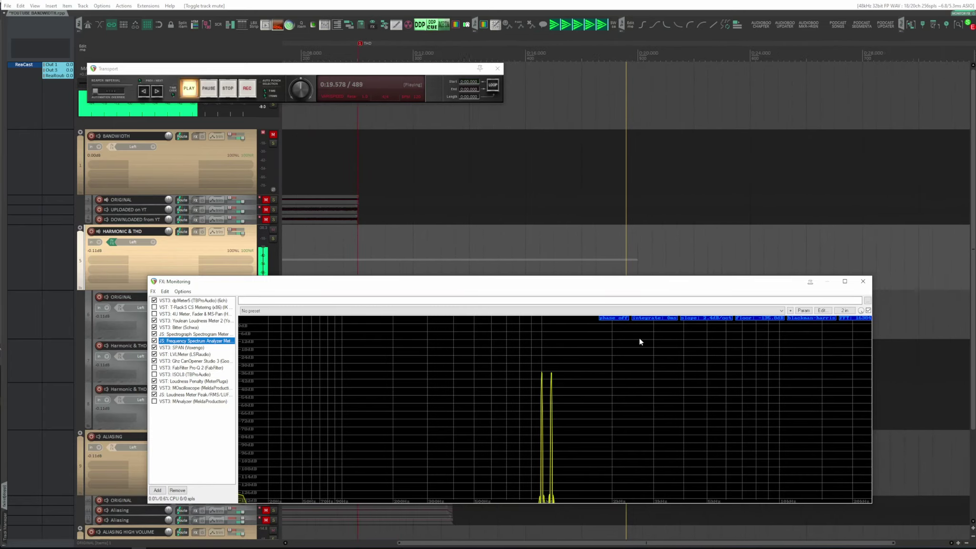
left_click_drag(872, 357, 701, 358)
left_click_drag(585, 284, 803, 64)
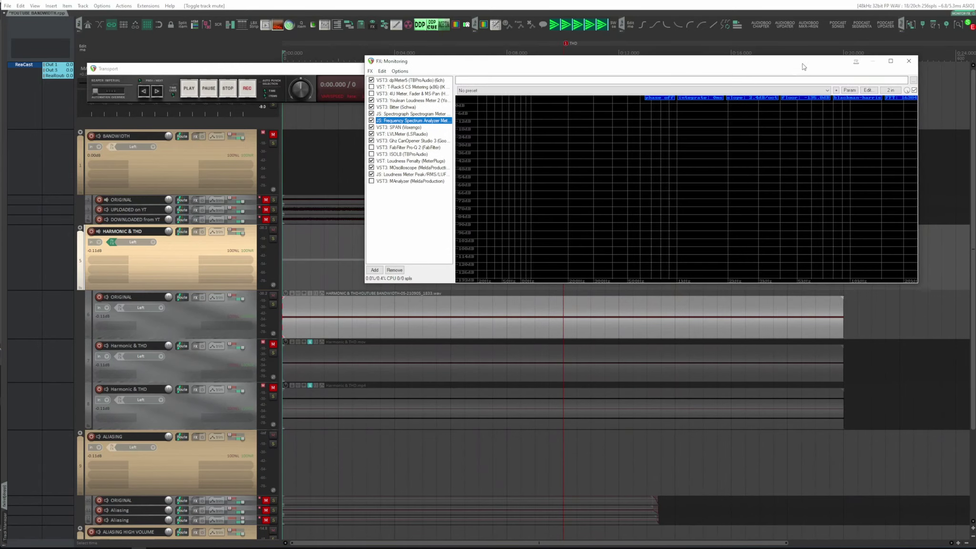
Switch playback from ORIGINAL to the Harmonic & THD.mov track, play it through the spectrum analyzer, and mute it again
left_click(281, 350)
key("space")
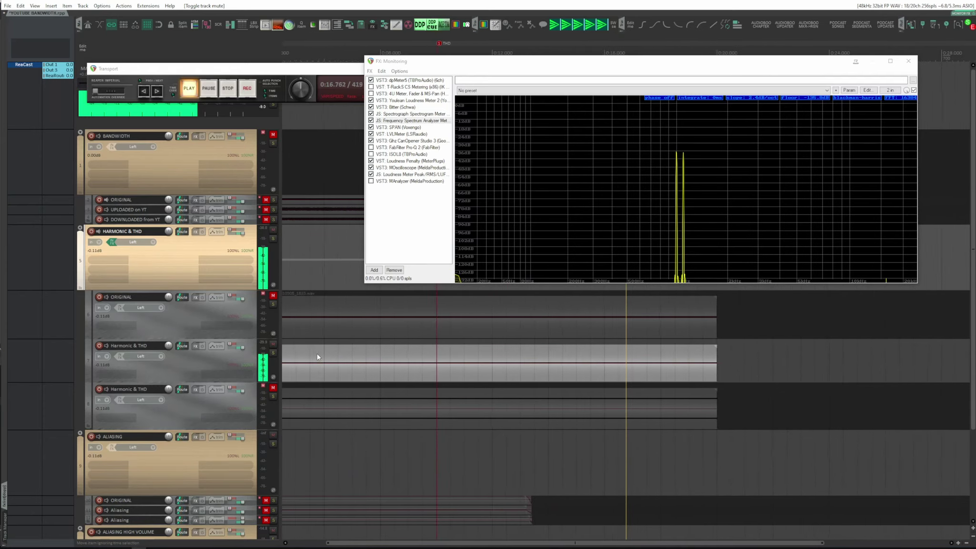
left_click(273, 345)
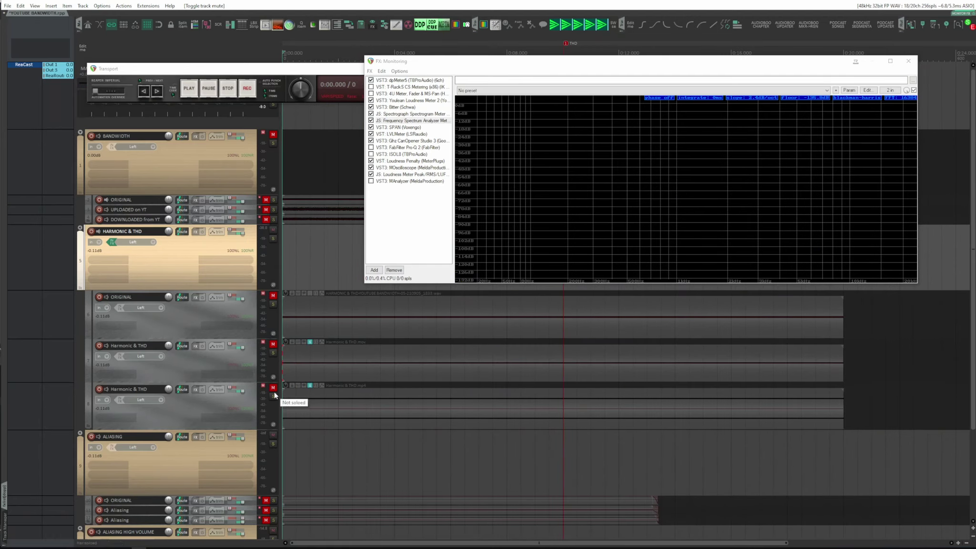
Unmute the Harmonic & THD.mp4 track, play it twice through the spectrum analyzer, and mute it again
left_click(274, 388)
left_click(127, 391)
key("space")
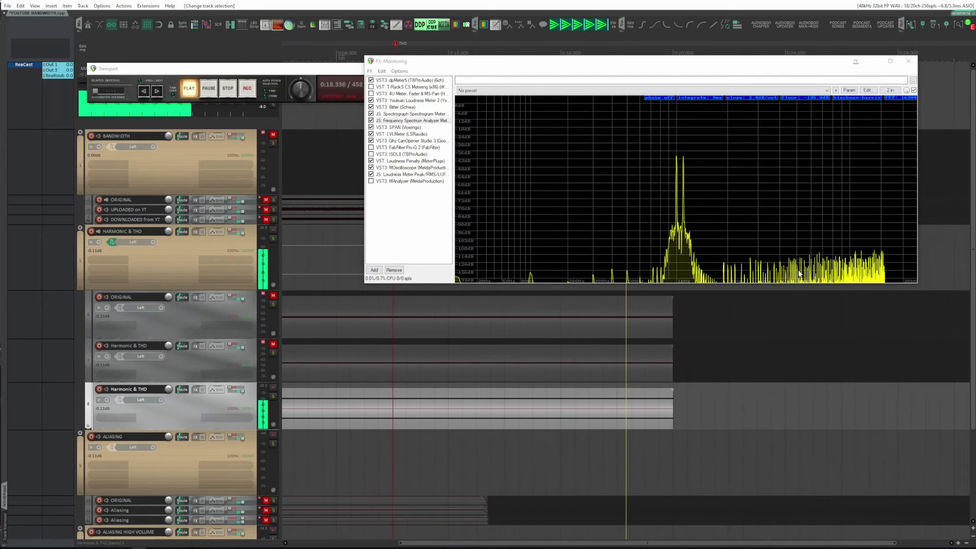
key("space")
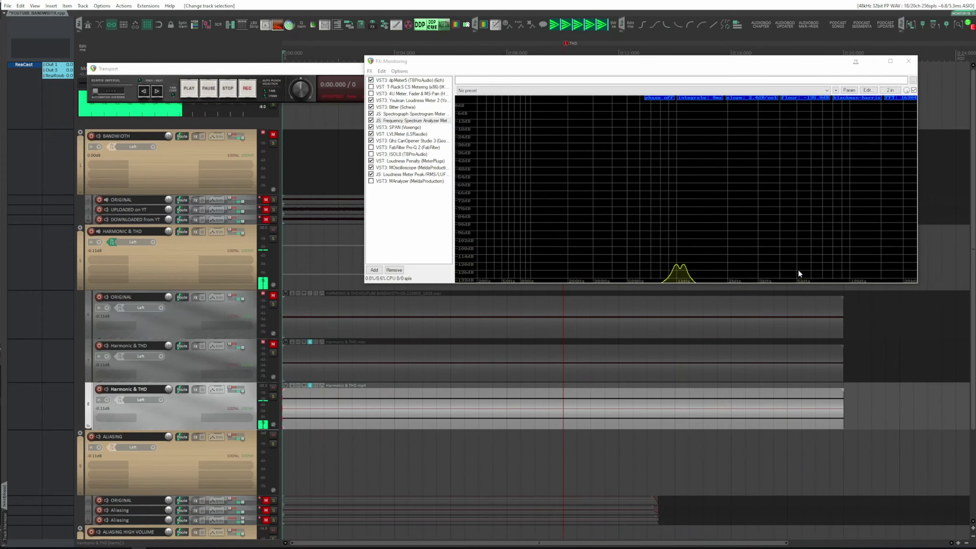
left_click(274, 388)
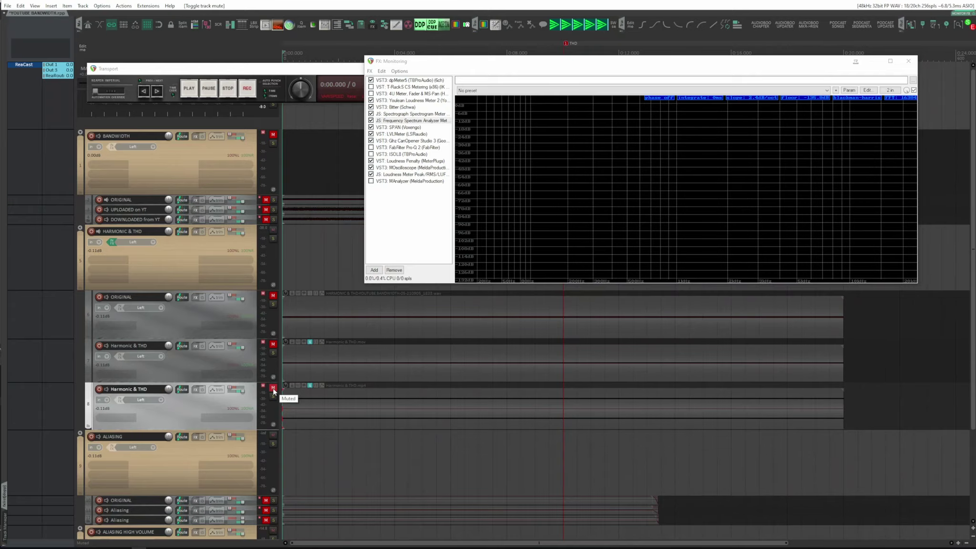
key("space")
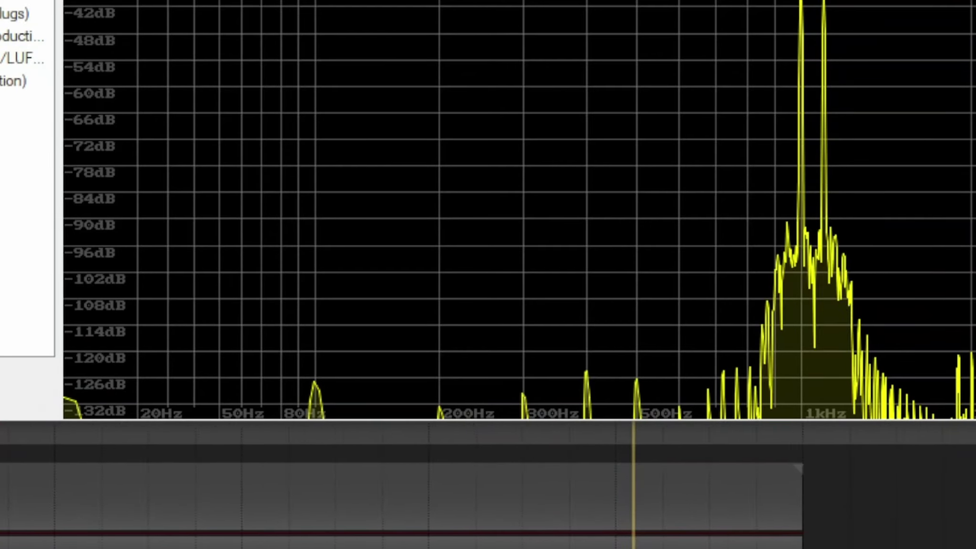
key("space")
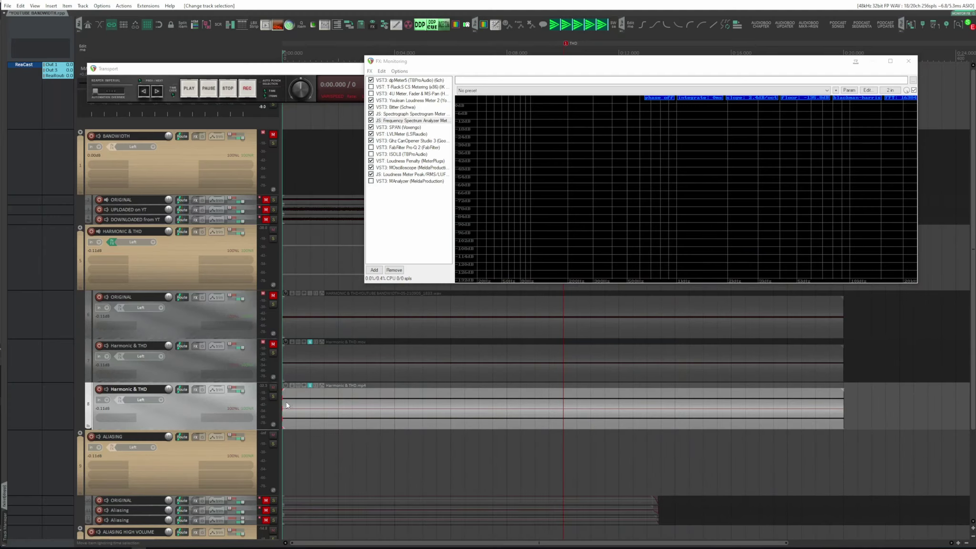
left_click(273, 387)
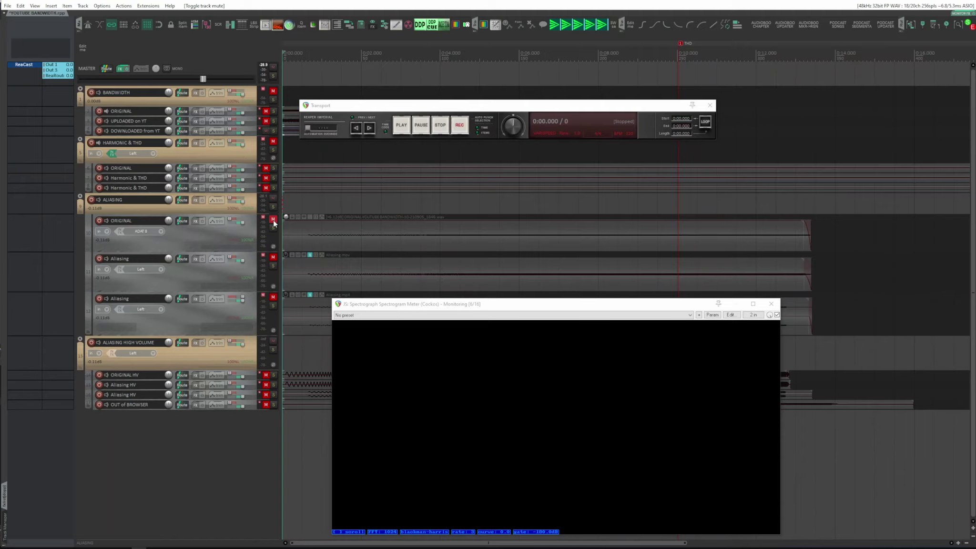
Unmute ORIGINAL in the ALIASING folder and play its sweep into the Spectrogram Meter with scroll enabled
left_click(274, 220)
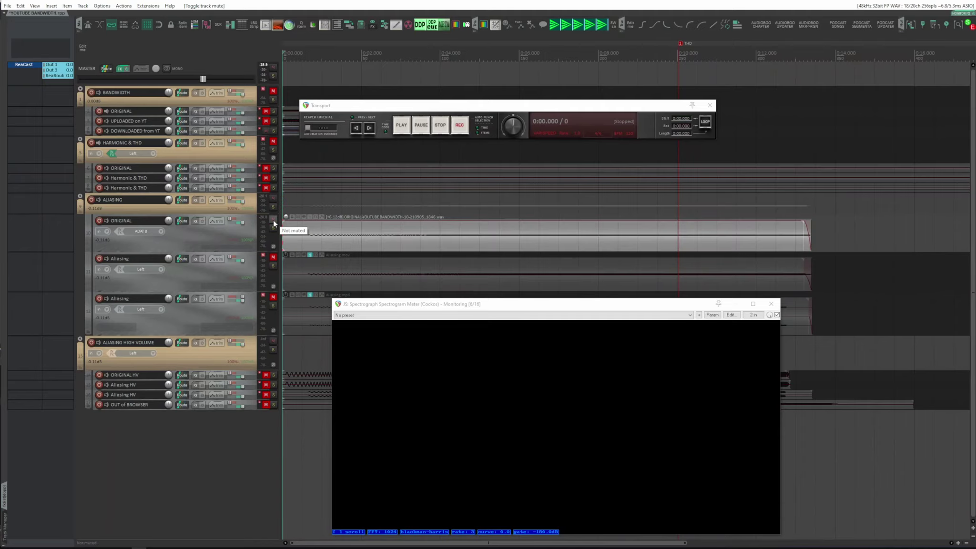
left_click(206, 237)
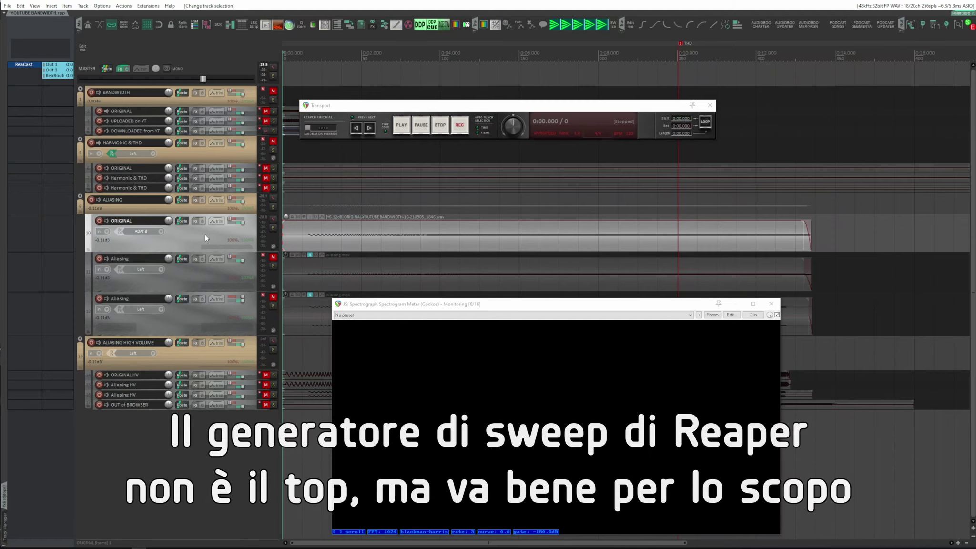
key("space")
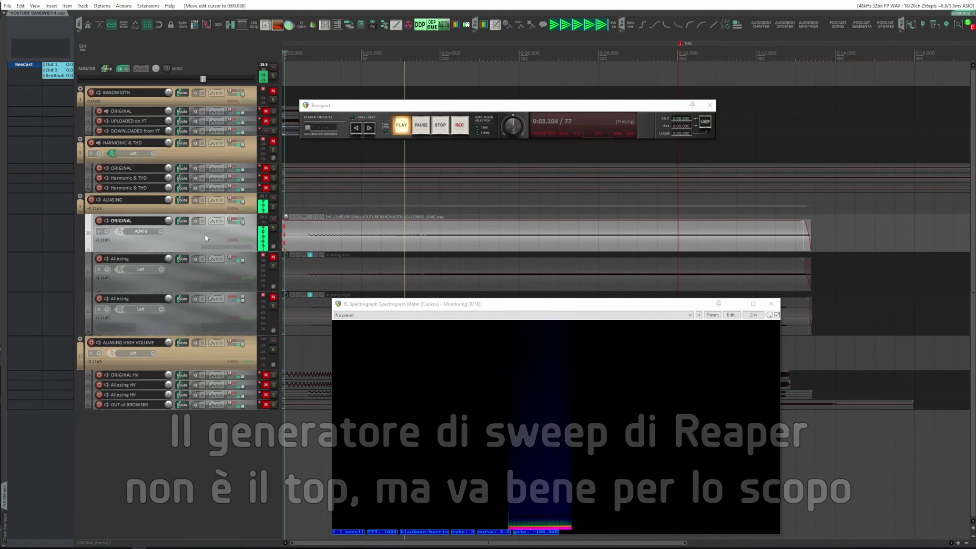
left_click(350, 532)
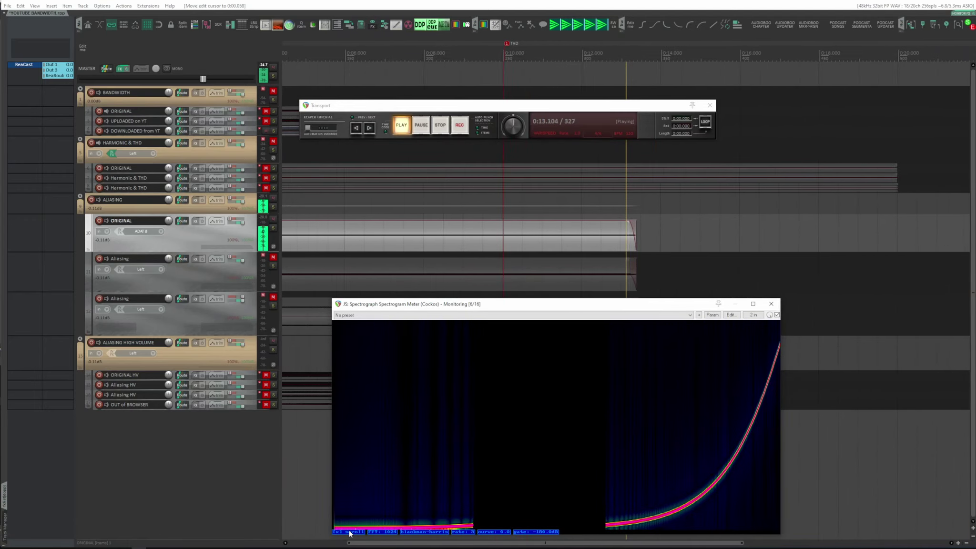
key("space")
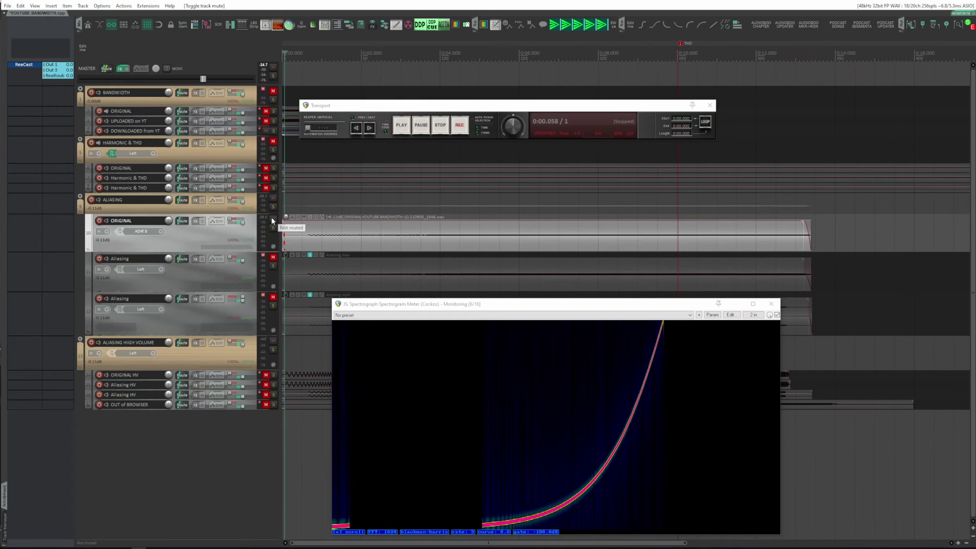
Select the first Aliasing track in the ALIASING folder and play its sweep into the Spectrogram Meter
left_click(247, 283)
key("space")
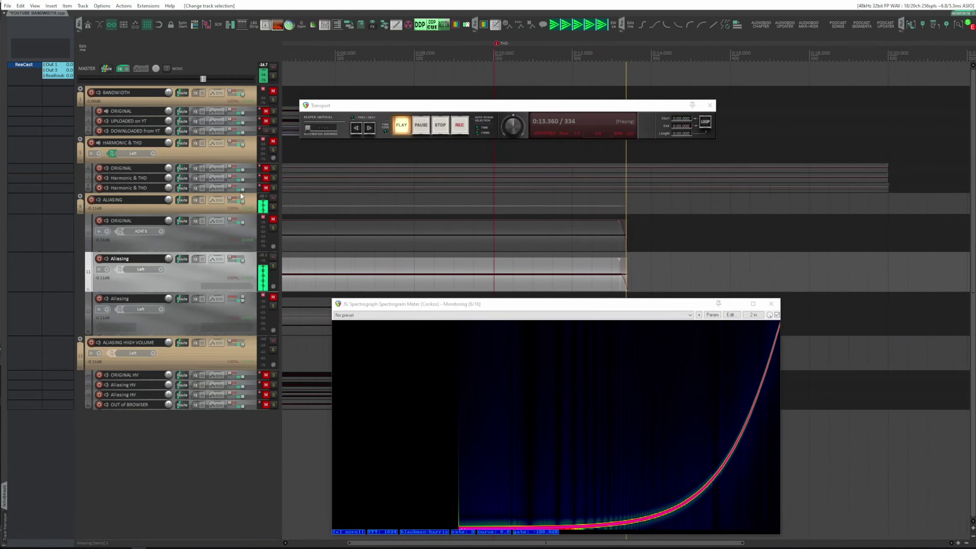
key("space")
Switch from the first to the second Aliasing track in the ALIASING folder and play it into the Spectrogram Meter
left_click(273, 219)
left_click(274, 258)
left_click(229, 322)
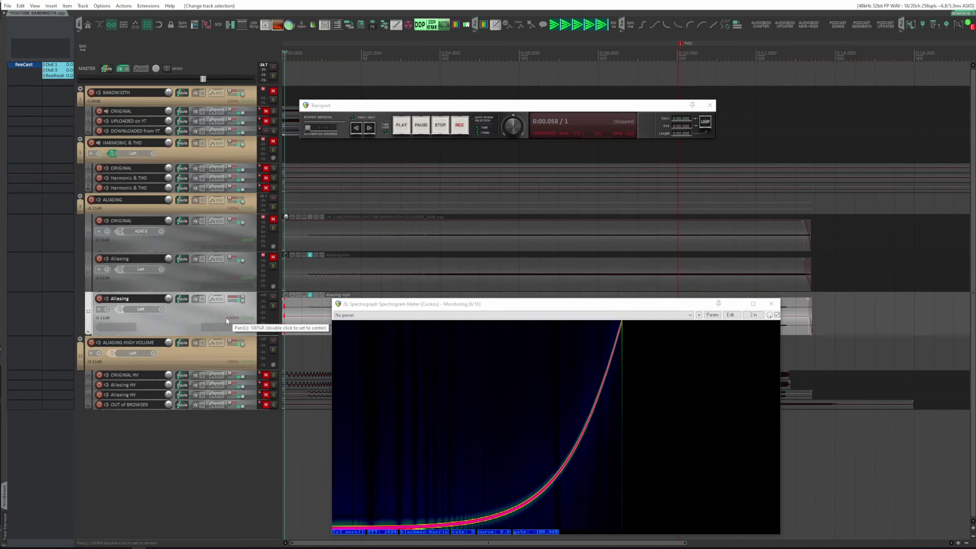
key("space")
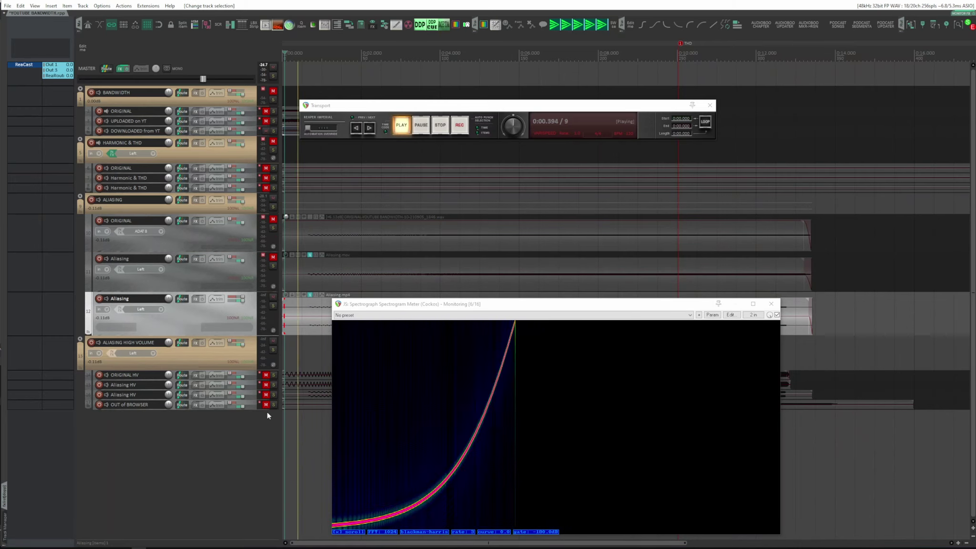
Turn off scrolling in the Spectrogram Meter while the second Aliasing sweep plays, and stop playback
left_click(349, 533)
key("space")
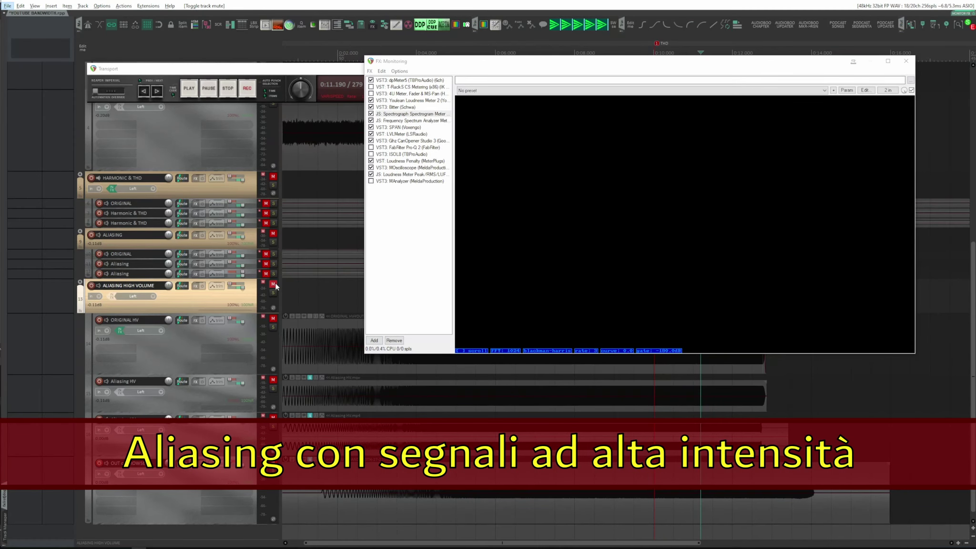
Unmute the ALIASING HIGH VOLUME folder and its ORIGINAL HV track, and play the sweep from the start into the Spectrogram Meter
left_click(274, 284)
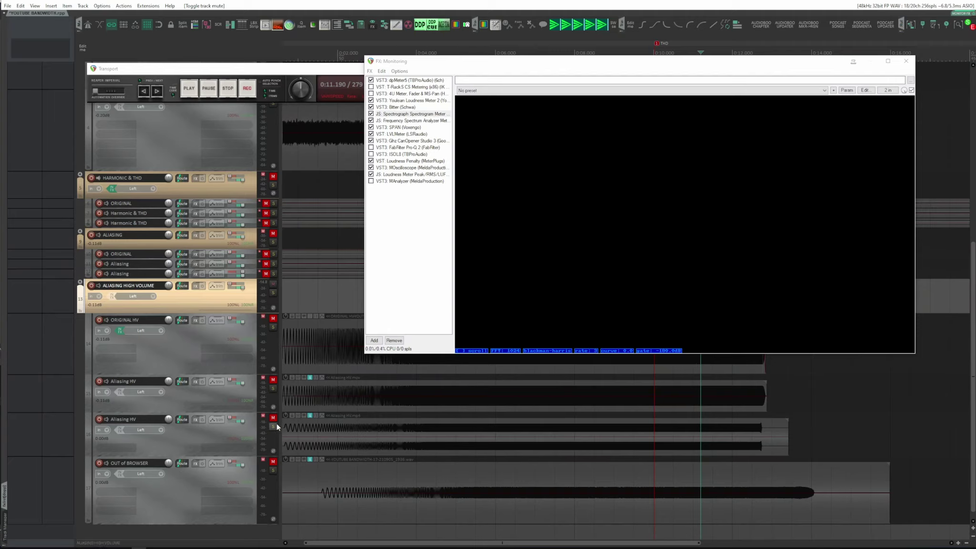
left_click(273, 318)
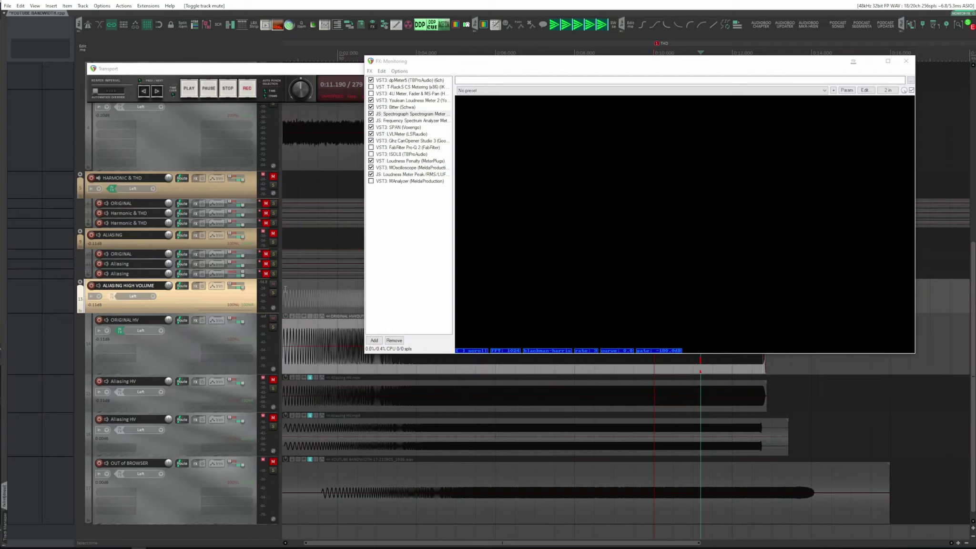
key("Home")
key("space")
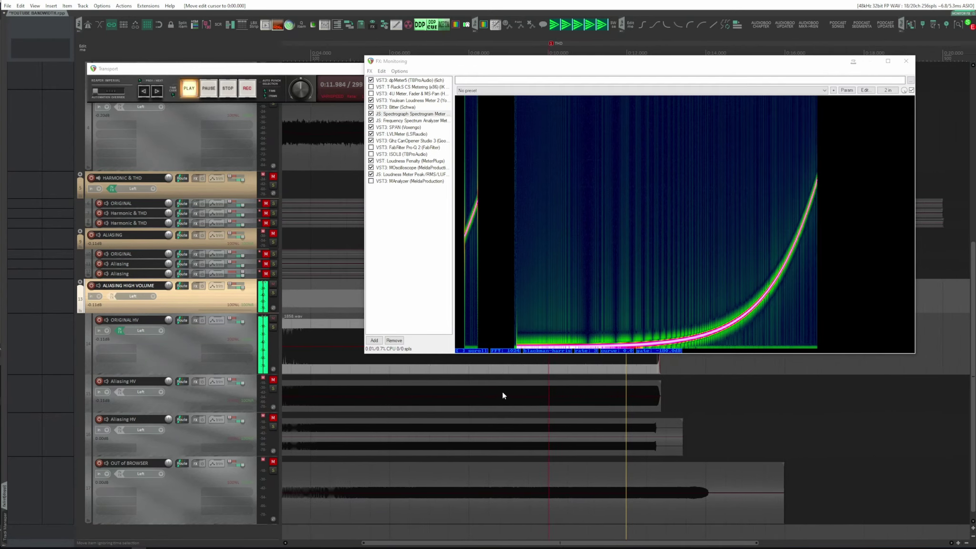
key("space")
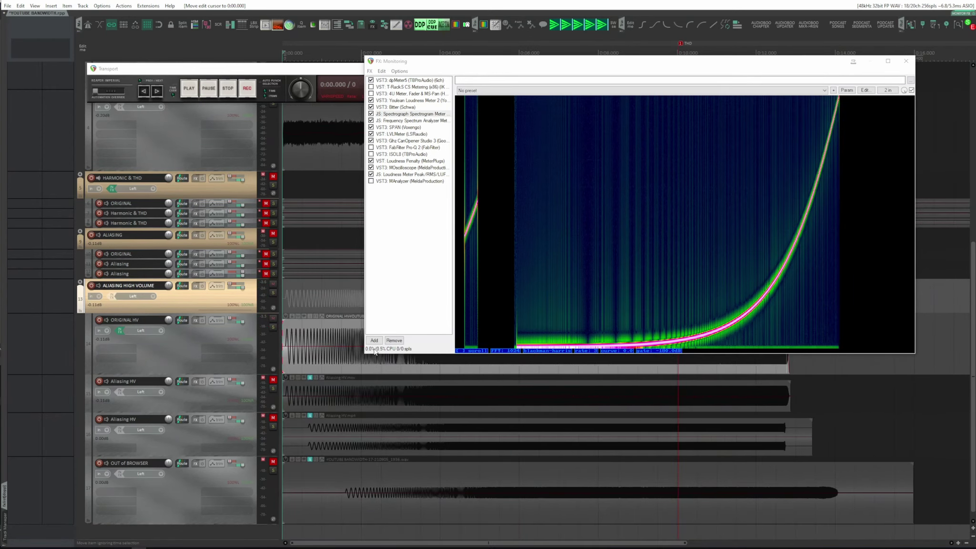
Mute ORIGINAL HV, select and unmute the first Aliasing HV track, and play its sweep into the Spectrogram Meter
left_click(273, 318)
left_click(215, 401)
left_click(274, 380)
key("space")
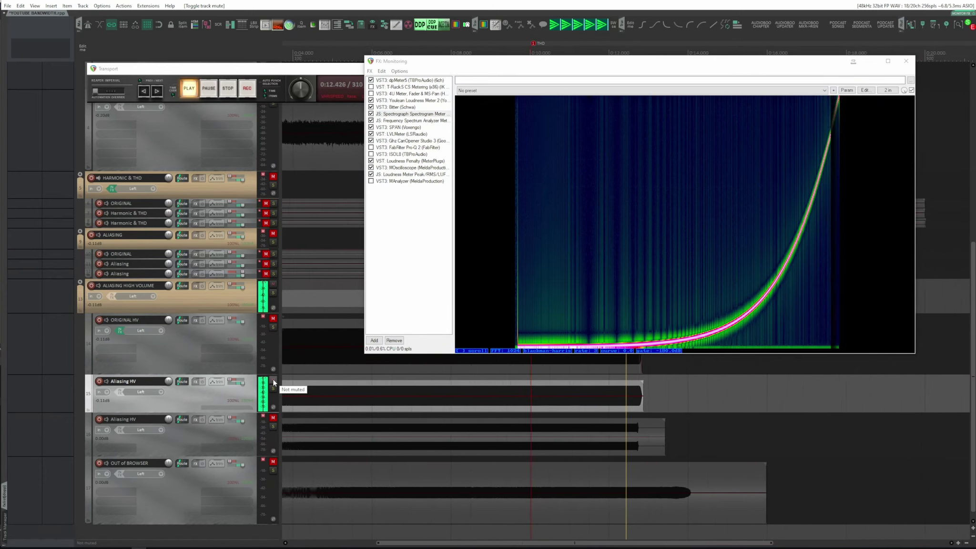
Switch from the first to the second Aliasing HV track and play its sweep into the Spectrogram Meter
left_click(273, 381)
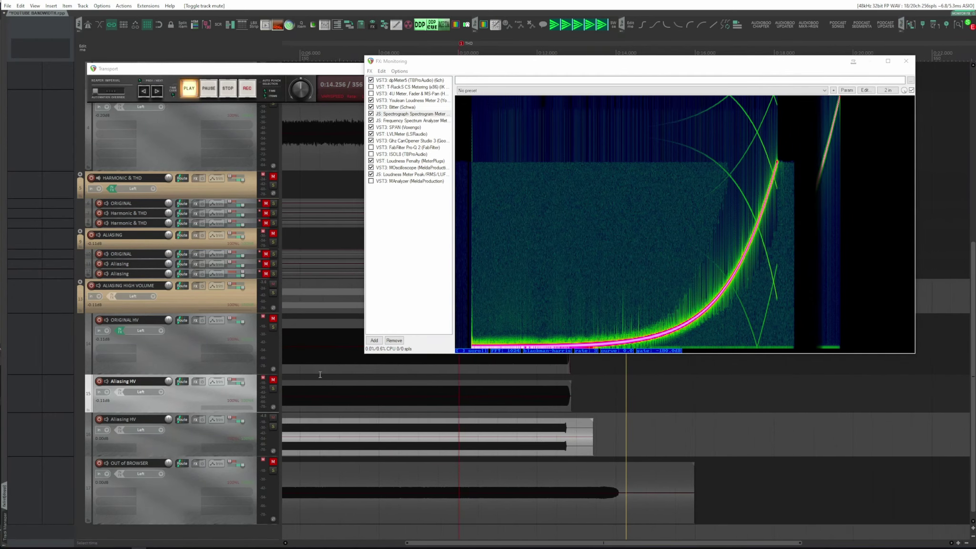
key("space")
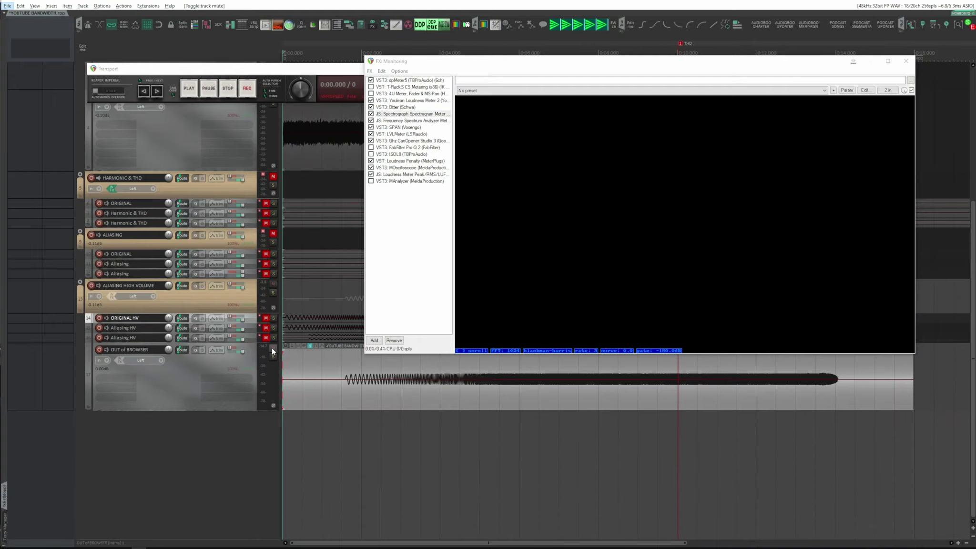
Play the unmuted OUT of BROWSER sweep from the start into the Spectrogram Meter and stop playback
key("space")
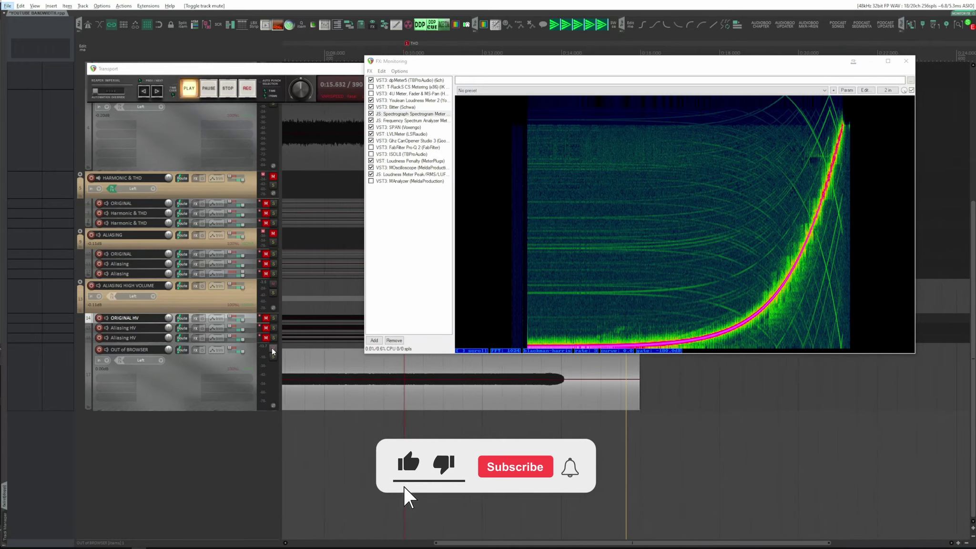
key("space")
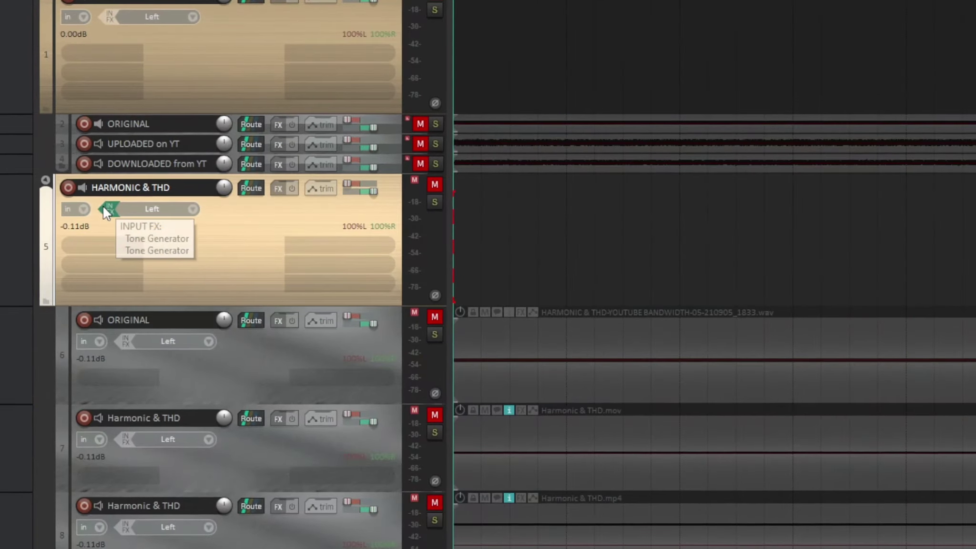
Open the HARMONIC & THD folder's input FX chain, examine the Tone Generator settings, and close it
left_click(104, 210)
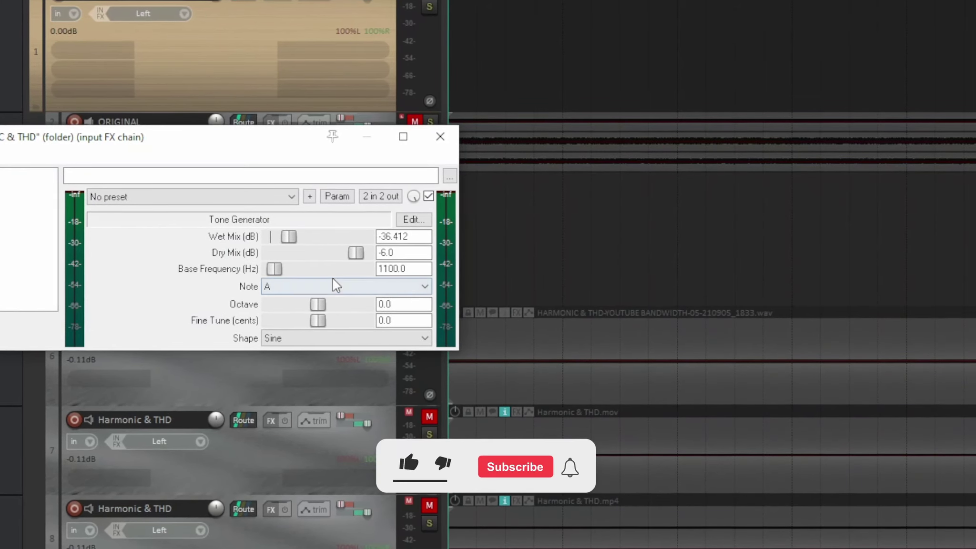
left_click(440, 137)
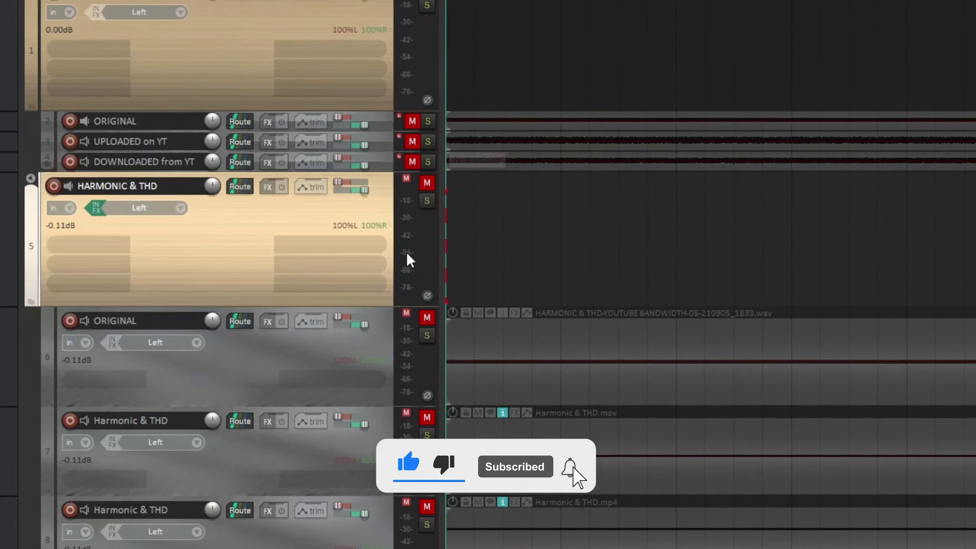